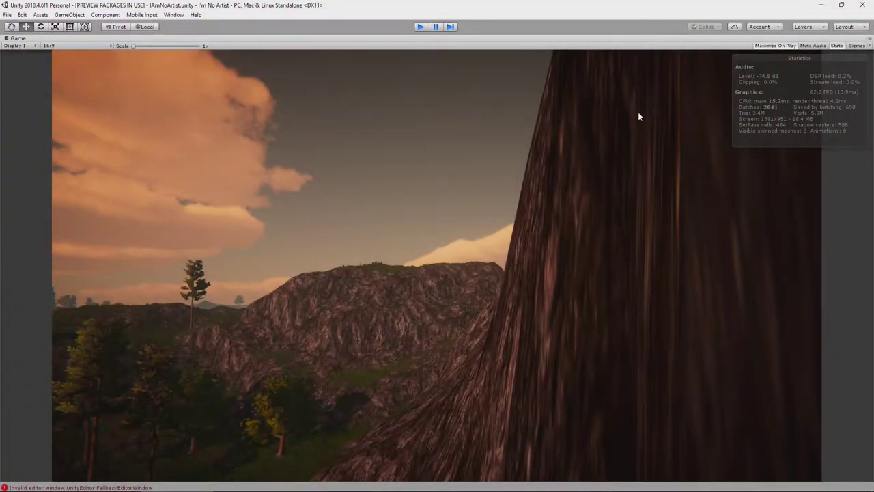
Step: Exit Play mode with Ctrl+P to bring back the full editor layout
key("ctrl+p")
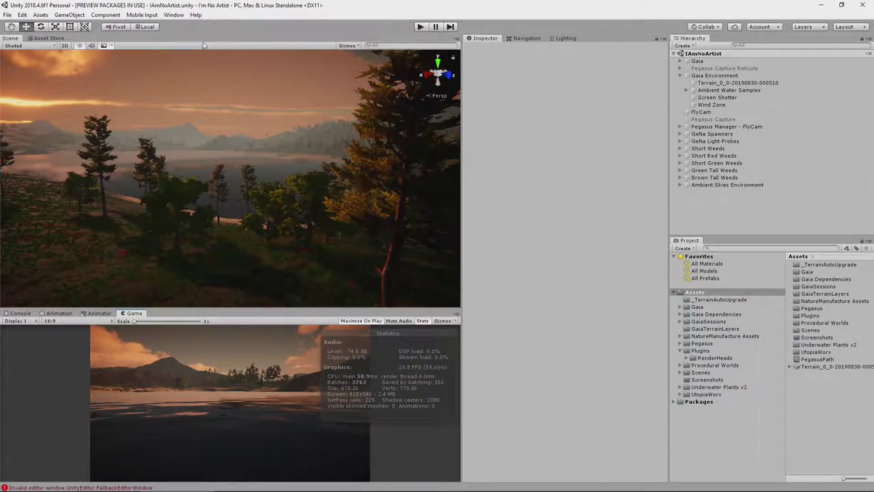
Step: In Package Manager, confirm the Recorder 2.0.3 preview is installed and enable Show preview packages
left_click(175, 16)
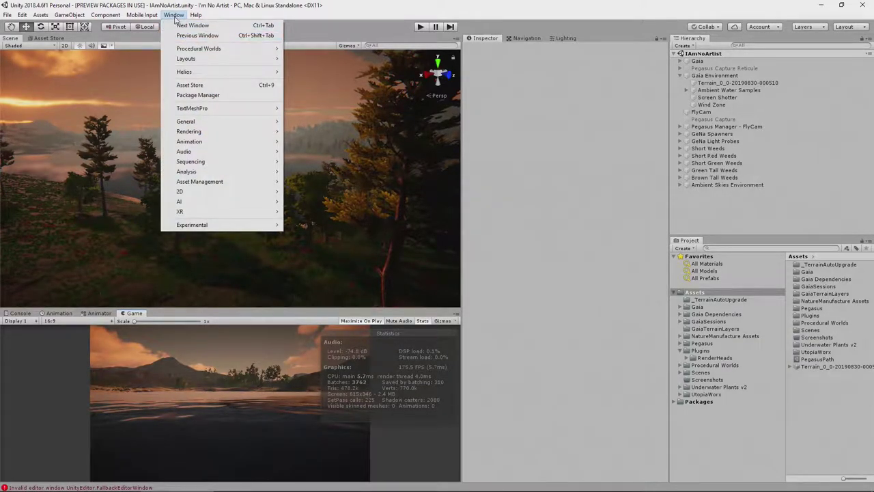
left_click(202, 95)
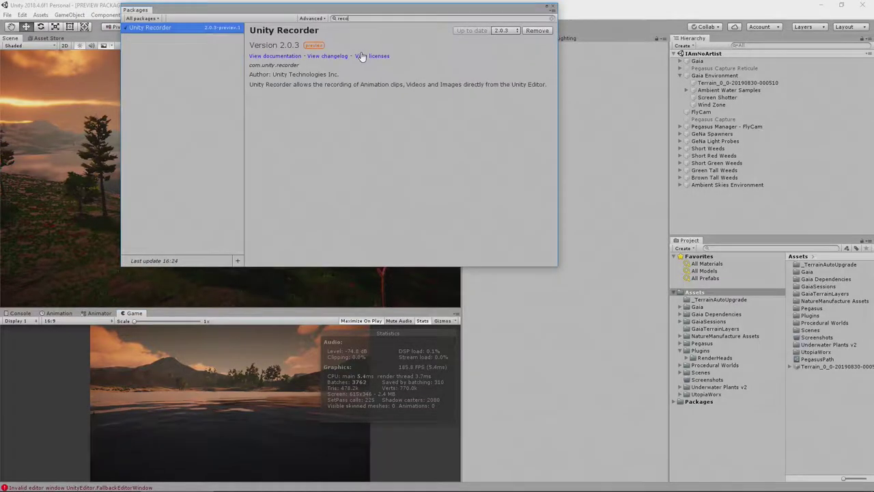
type("rder")
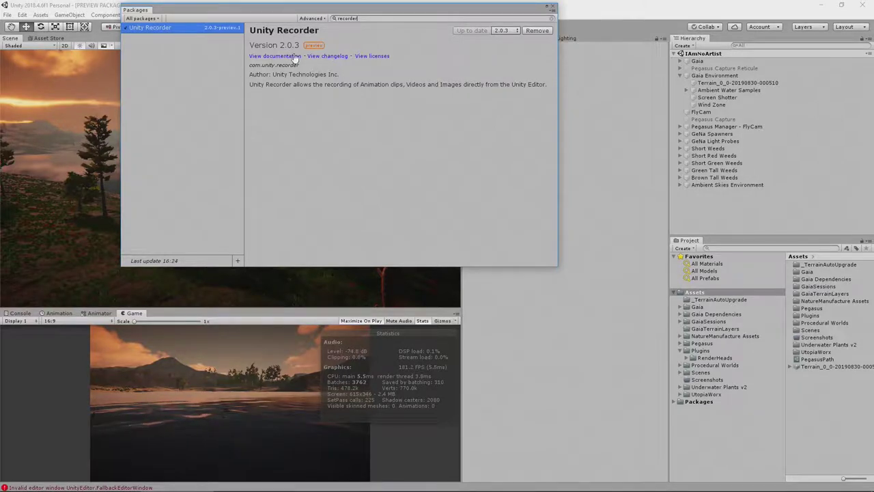
left_click(312, 18)
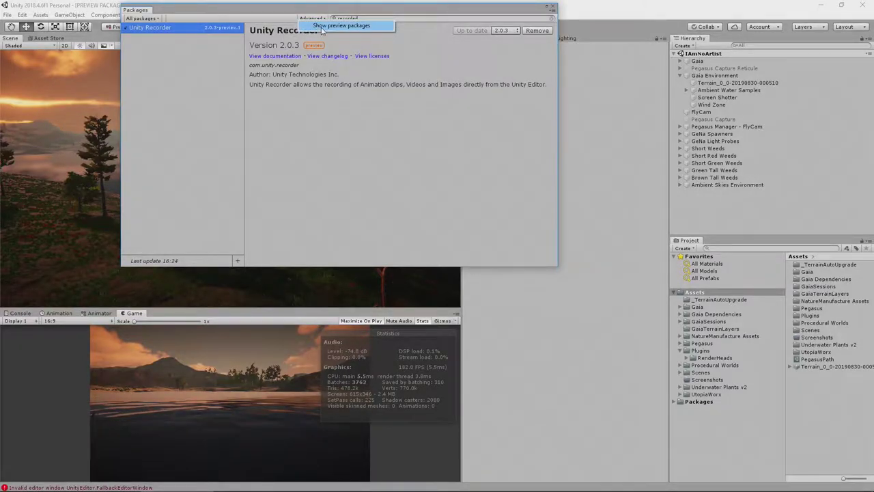
left_click(331, 26)
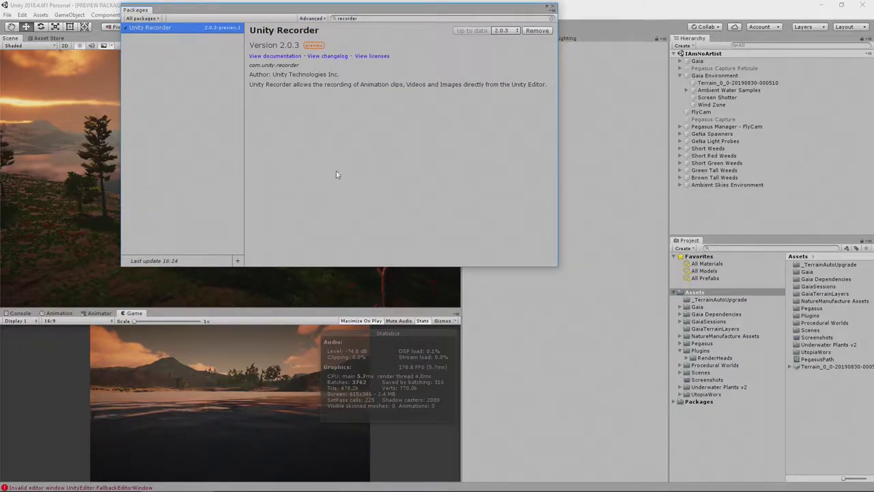
left_click(553, 6)
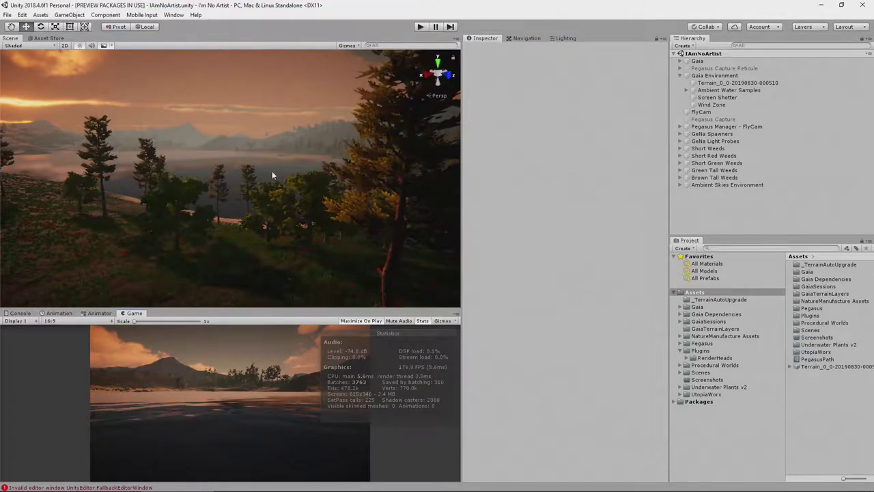
Step: Open the Recorder Window and dock it beside the Scene tab
left_click(173, 14)
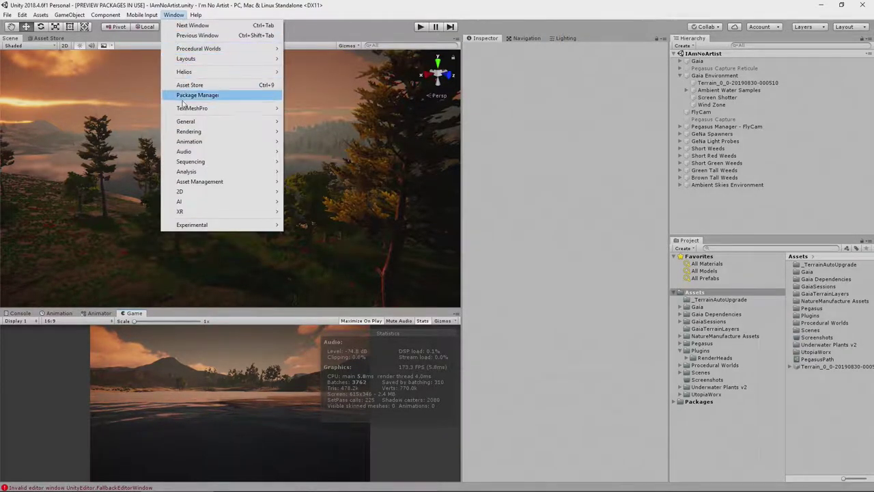
mouse_move(235, 124)
mouse_move(330, 216)
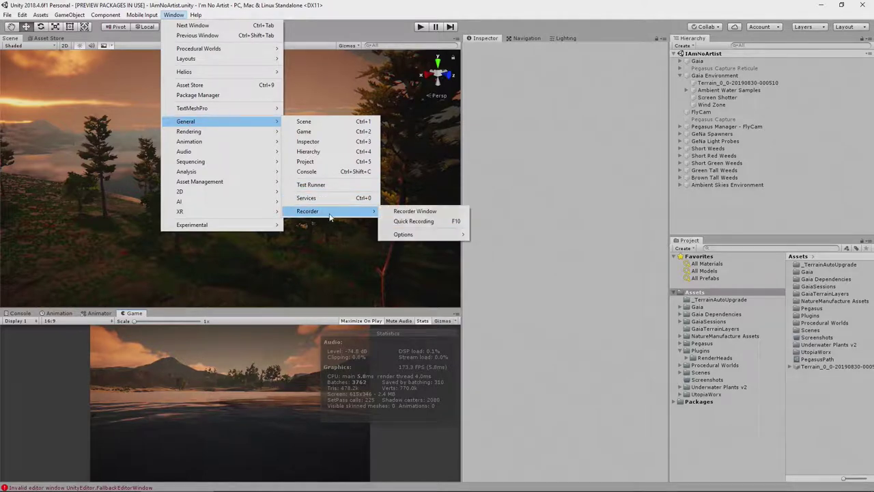
left_click(441, 213)
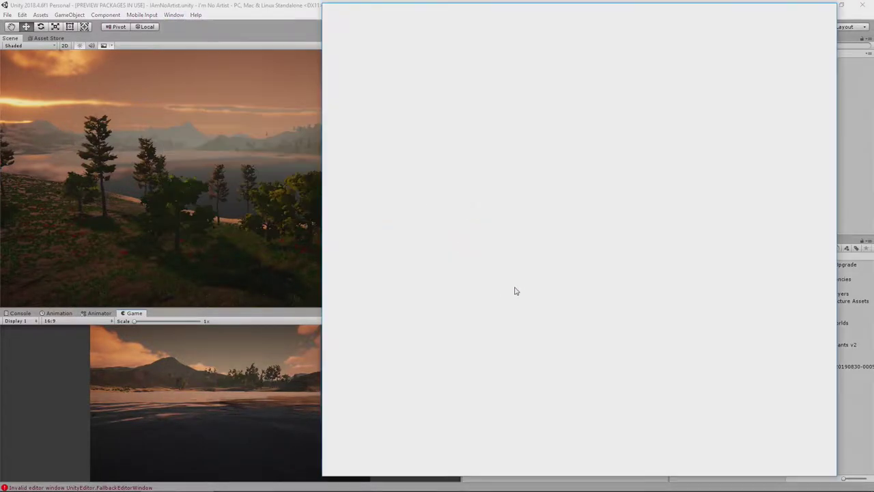
left_click_drag(338, 12, 176, 57)
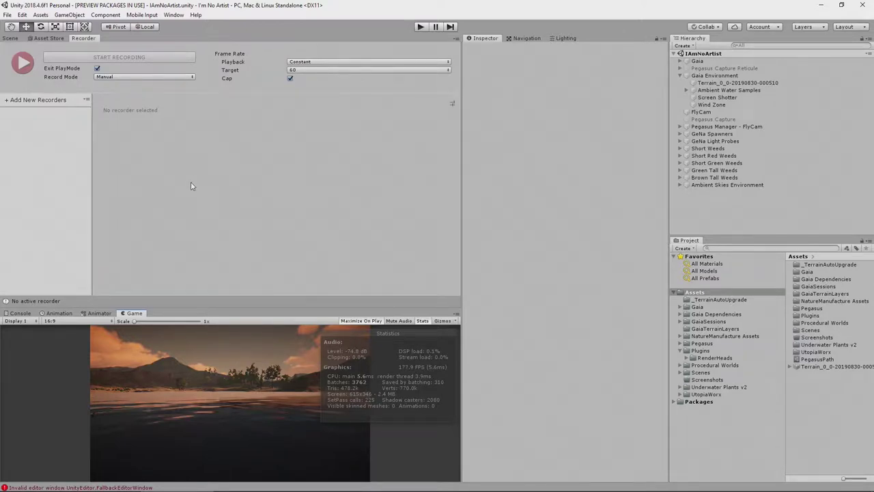
Step: Keep Recorder playback on Constant with a 60 fps target
left_click(318, 62)
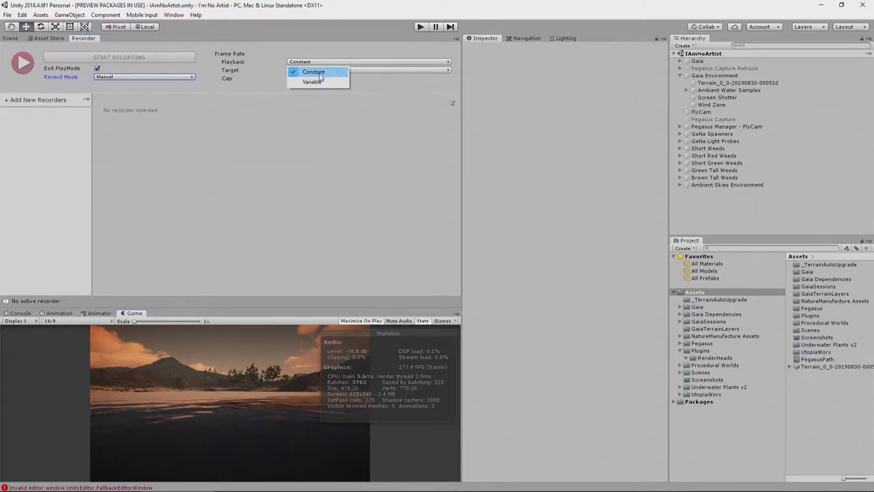
left_click(297, 72)
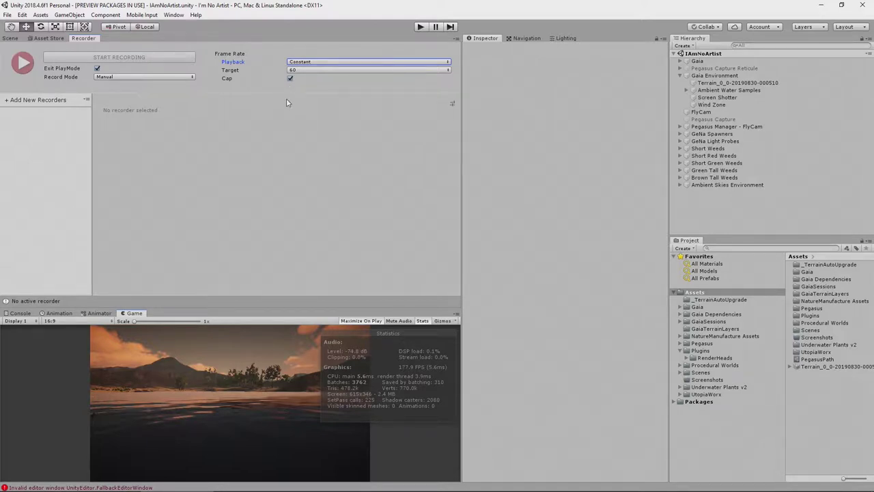
left_click(40, 102)
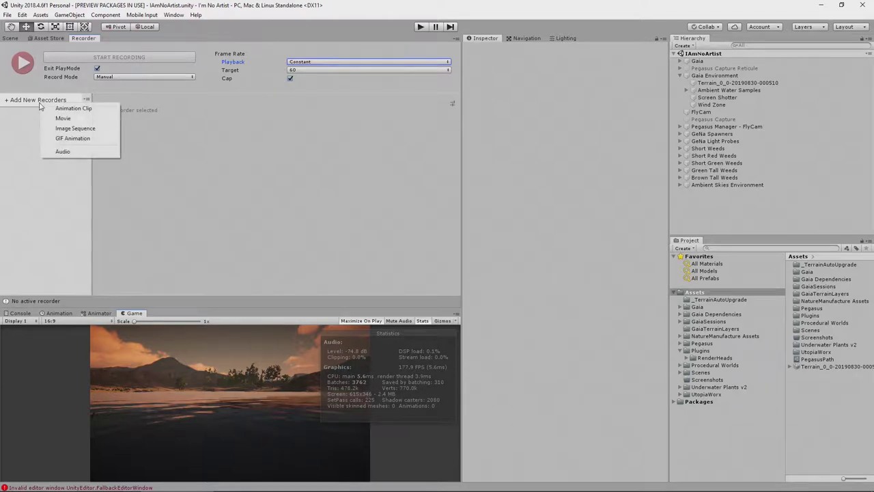
Step: Add a Movie recorder with MP4 as the output format
left_click(91, 120)
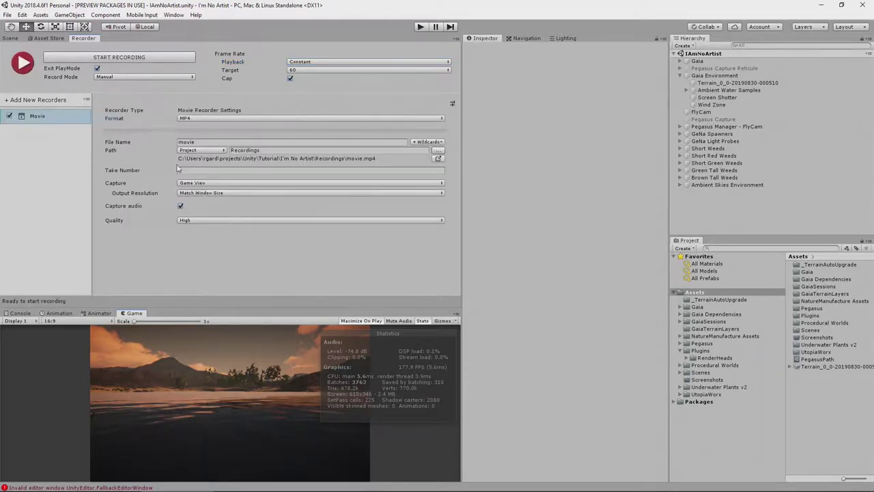
left_click(219, 121)
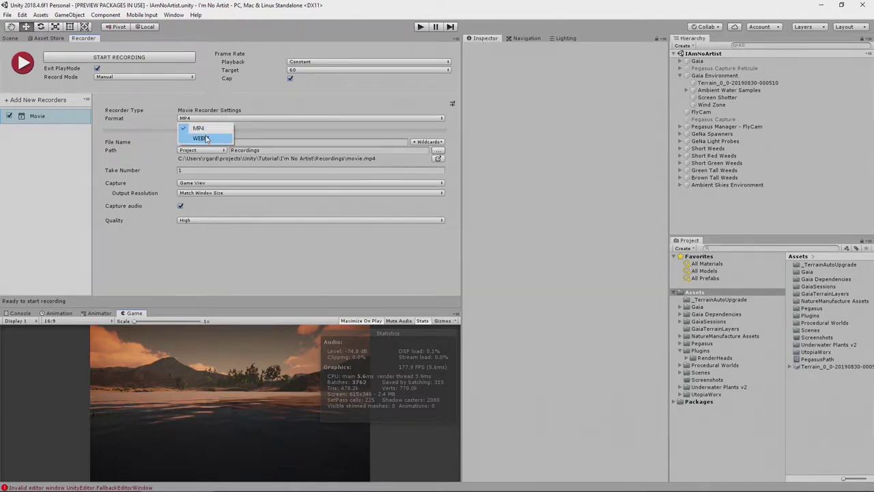
left_click(208, 143)
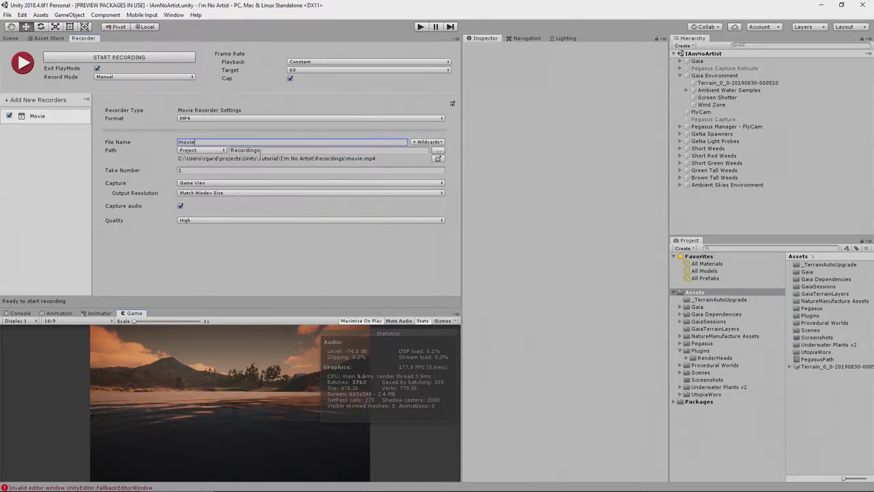
Step: Replace the file name with <Scene> and <Take> wildcards, giving IAmNoArtist - 001
double_click(212, 142)
key("BackSpace")
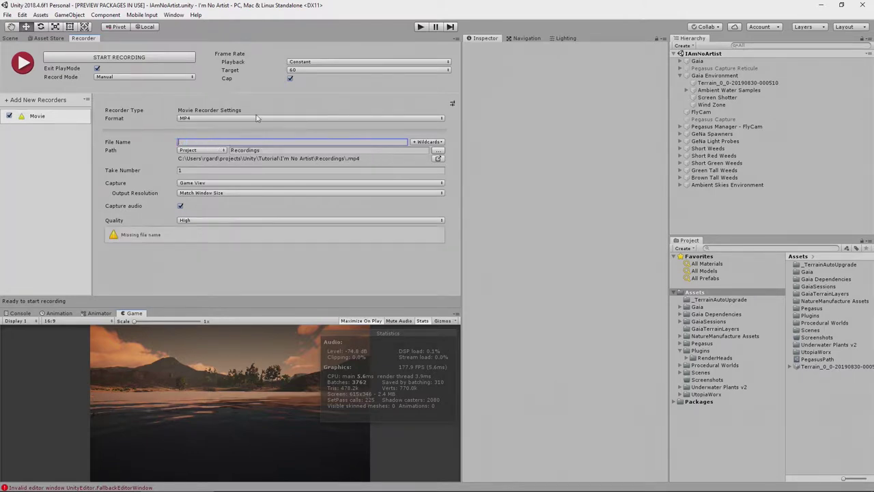
left_click(424, 142)
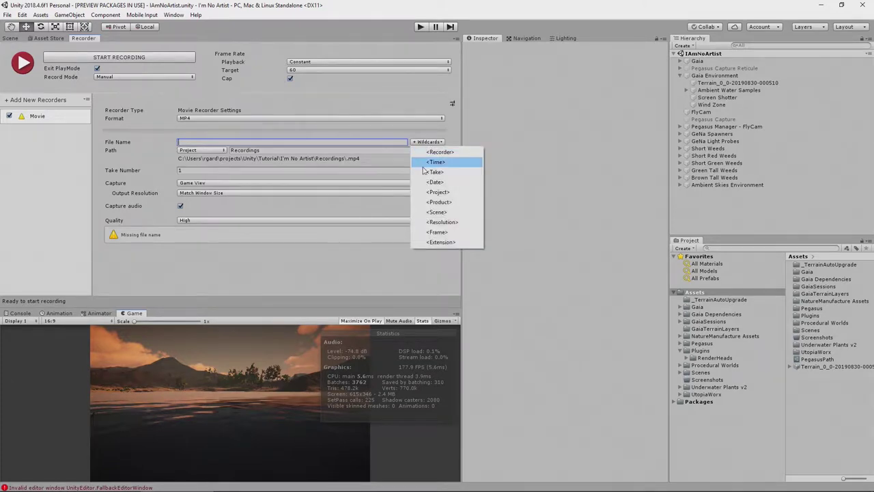
left_click(436, 211)
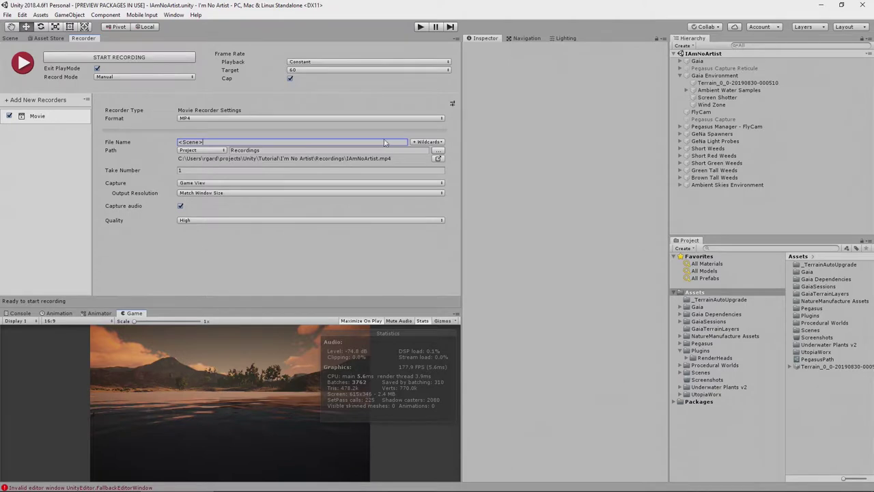
left_click(429, 141)
left_click(435, 171)
Step: Capture from Targeted Camera with ActiveCamera as the source
left_click(211, 184)
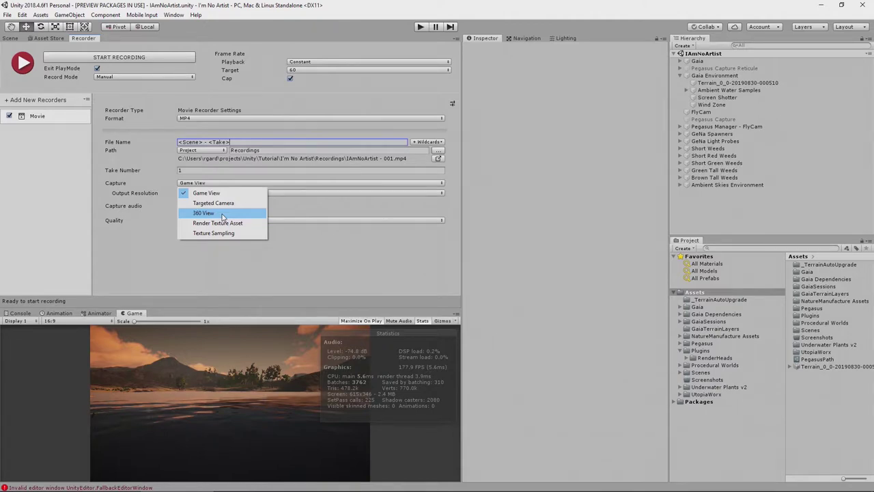
left_click(215, 203)
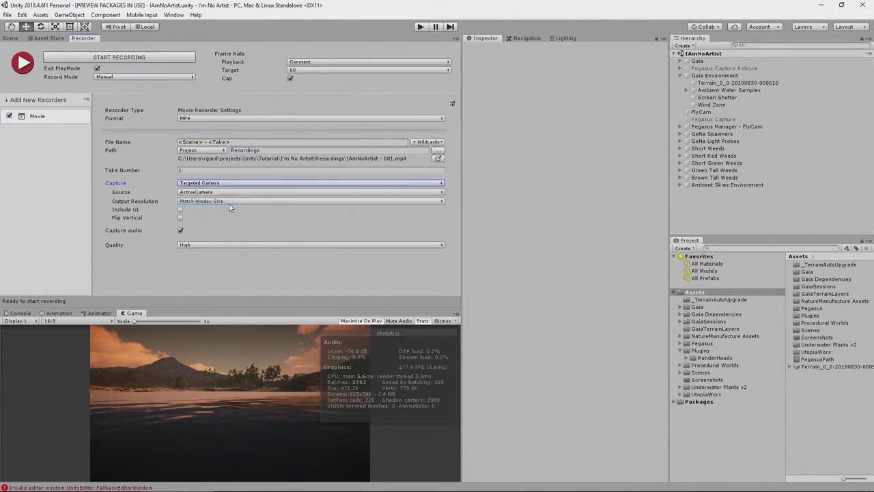
left_click(227, 193)
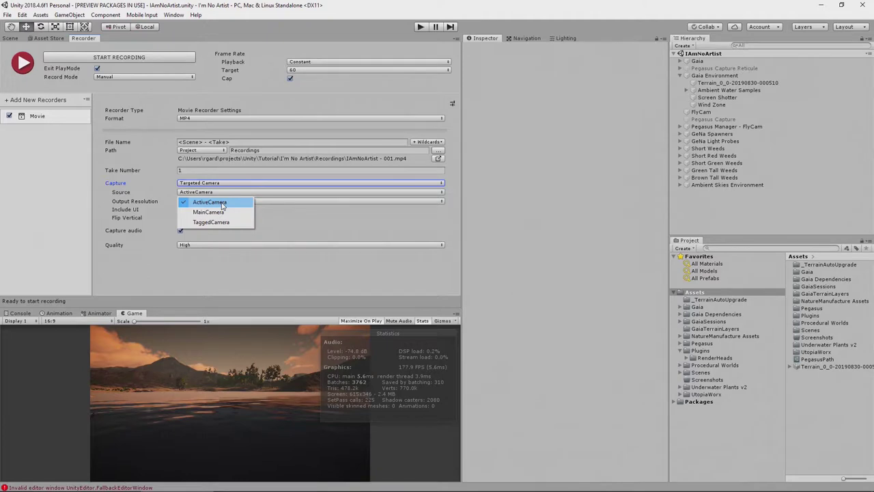
left_click(282, 216)
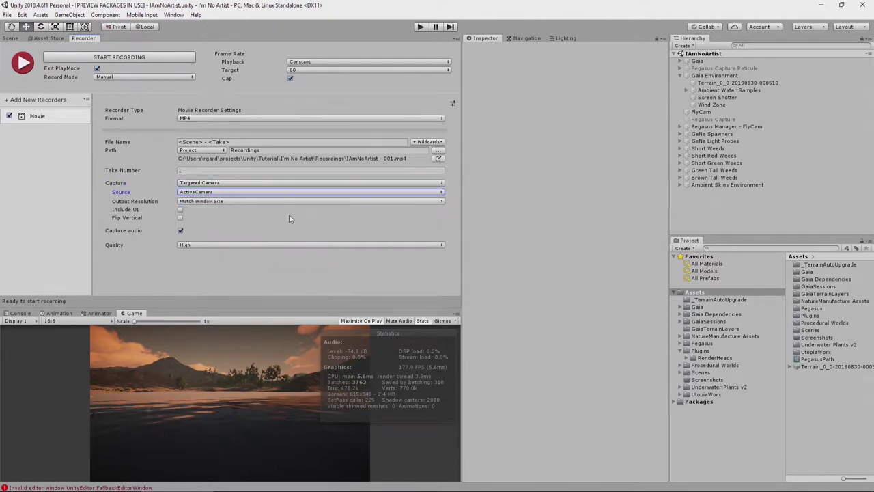
Step: Set output resolution to QHD - 1440p and keep video quality on High
left_click(199, 202)
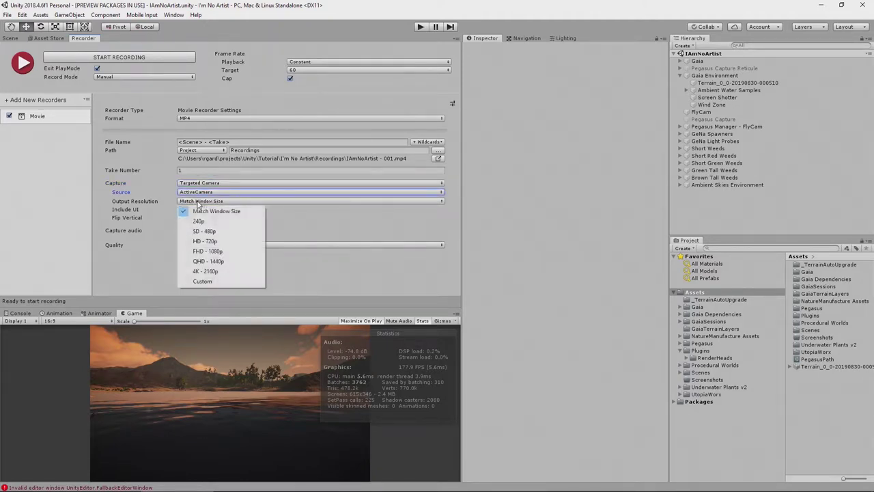
left_click(217, 251)
left_click(237, 263)
left_click(259, 253)
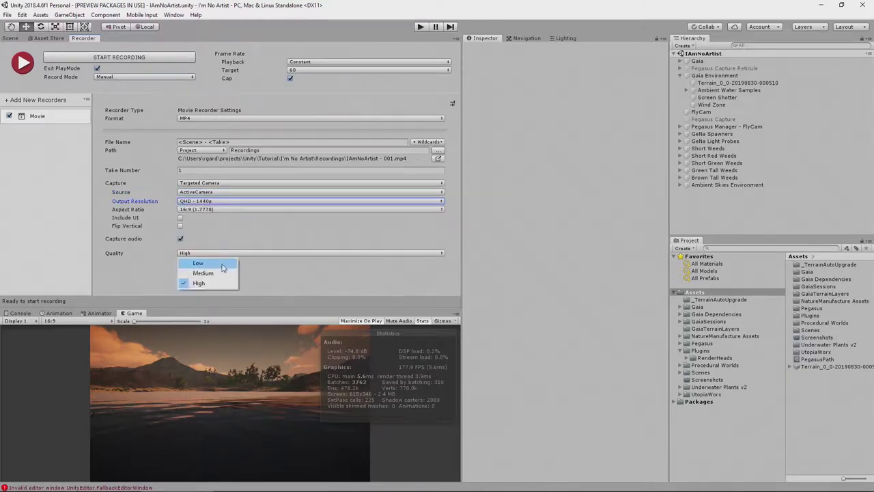
left_click(216, 283)
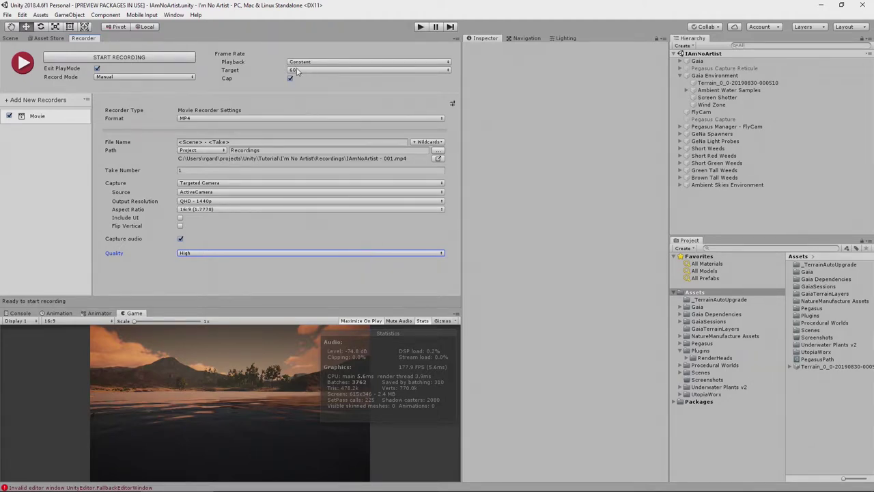
Step: Select Pegasus Manager - FlyCam, enable Advanced, and set its Framerate to Sixty Fps
left_click(716, 128)
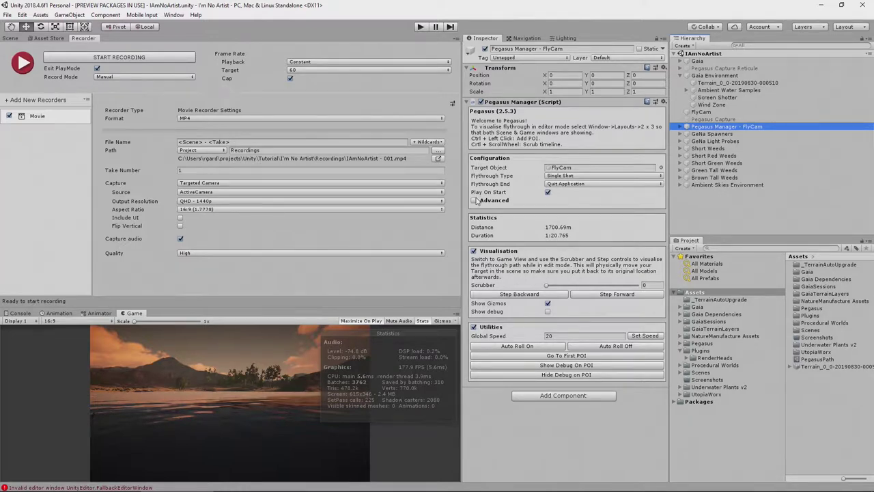
left_click(474, 200)
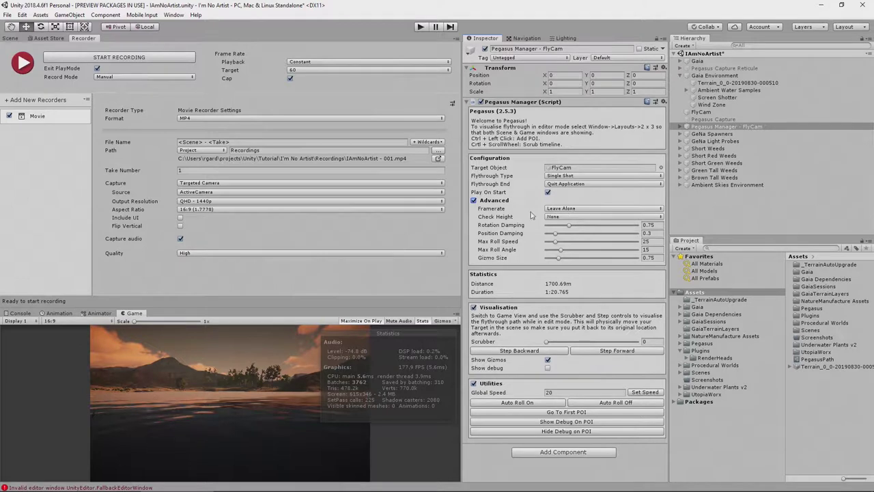
left_click(559, 209)
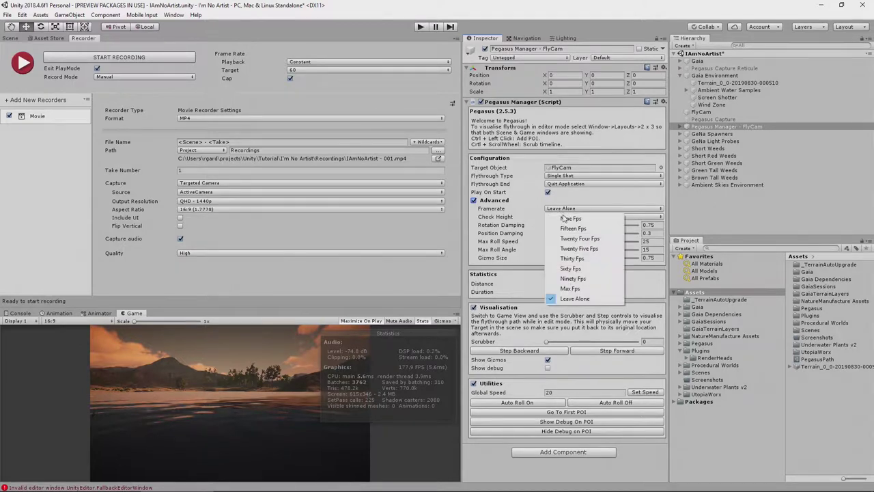
left_click(580, 269)
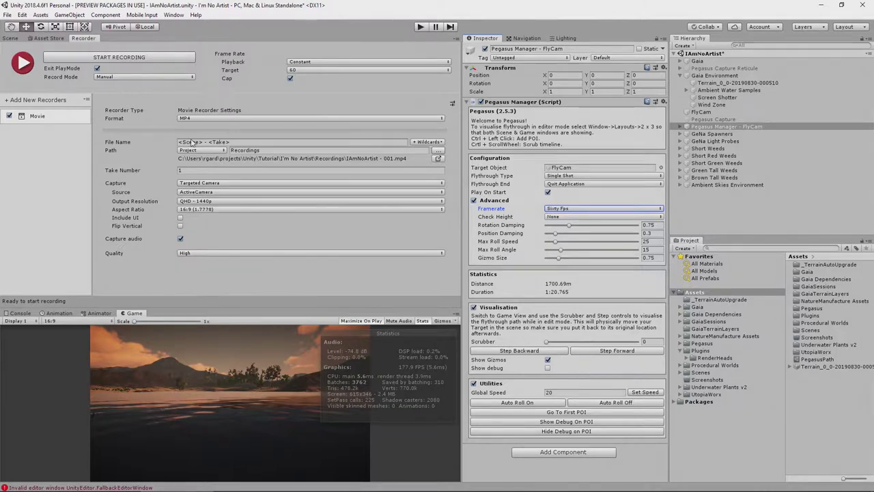
Step: Record the flythrough, then open the Recordings folder and play IAmNoArtist - 001.mp4
left_click(104, 60)
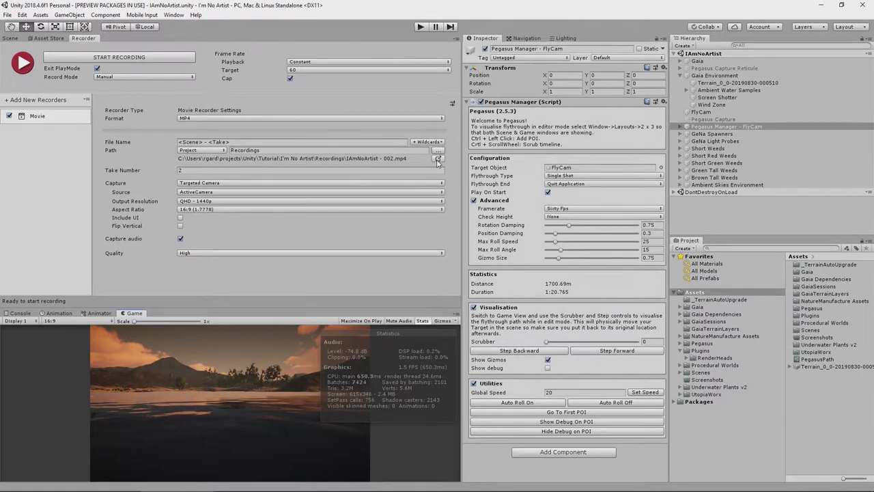
left_click(438, 159)
left_click_drag(423, 10, 531, 127)
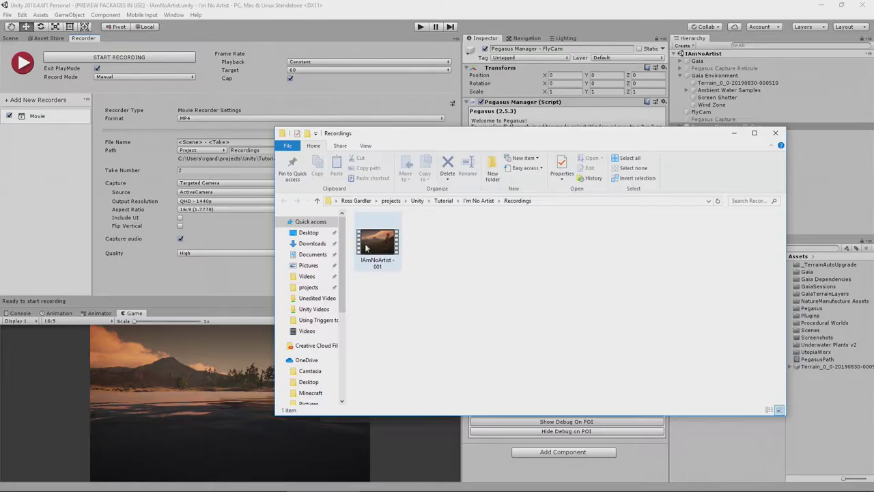
double_click(377, 250)
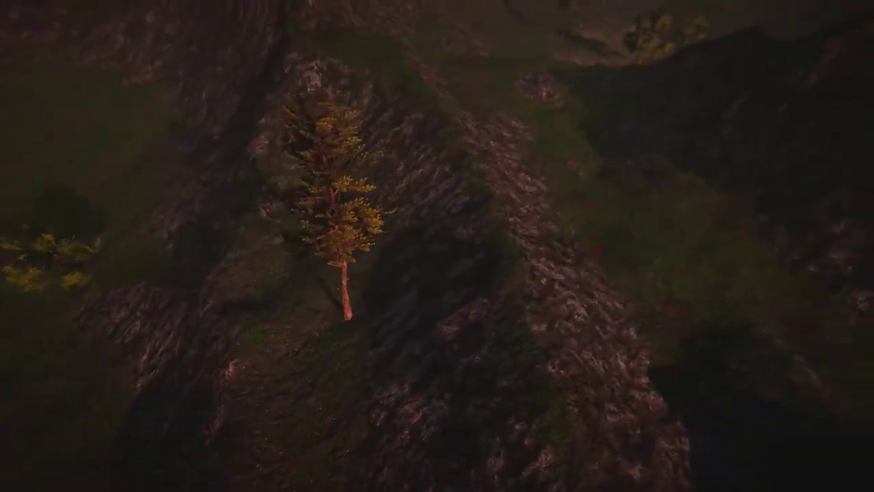
Step: Watch the IAmNoArtist flythrough in Movies & TV until about 52 seconds in
mouse_move(655, 215)
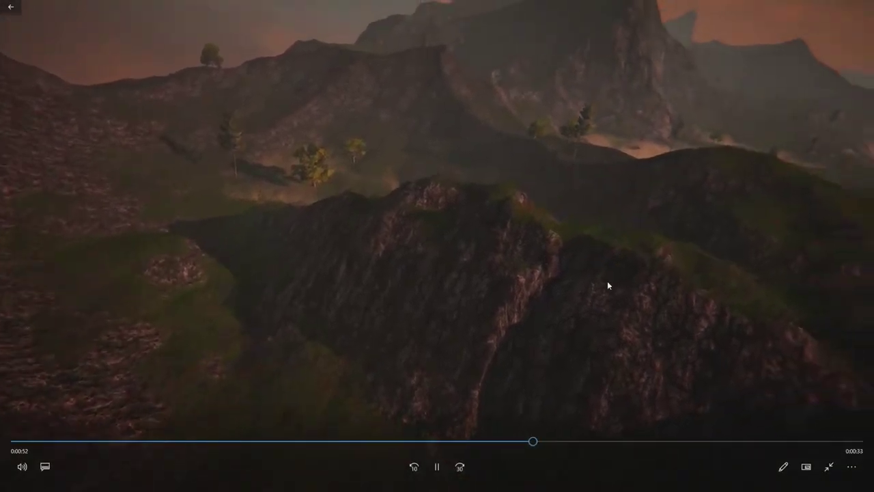